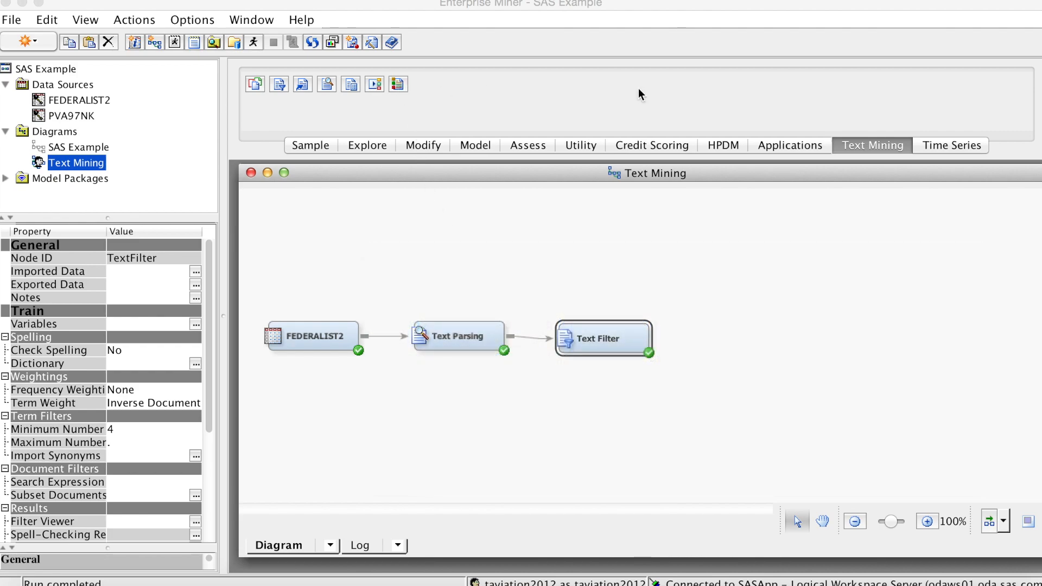
Add a Text Topic node to the Text Mining diagram and connect the Text Filter node to it, aligning it with the flow
left_click(888, 146)
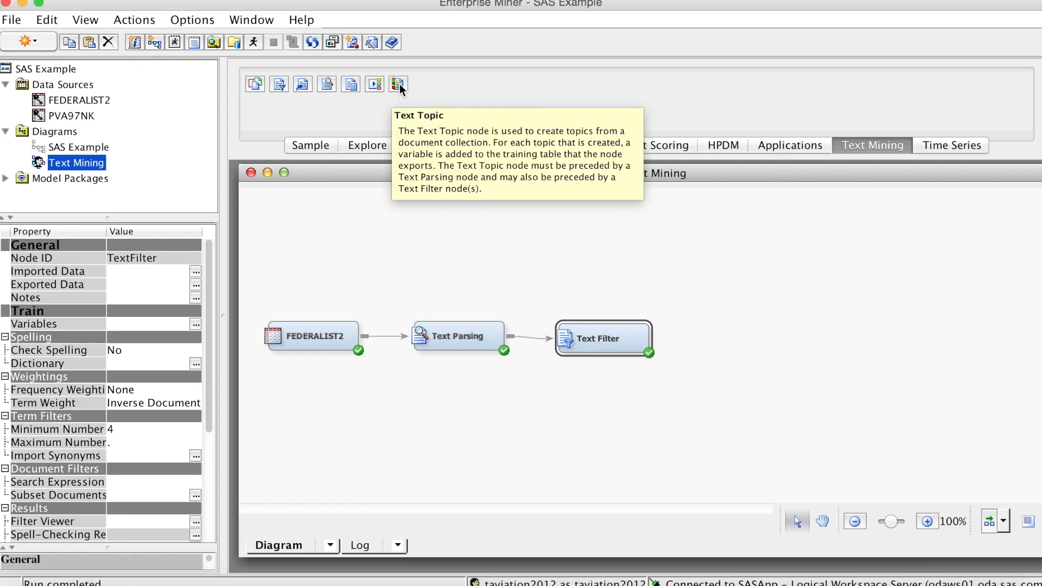
left_click_drag(399, 84, 401, 85)
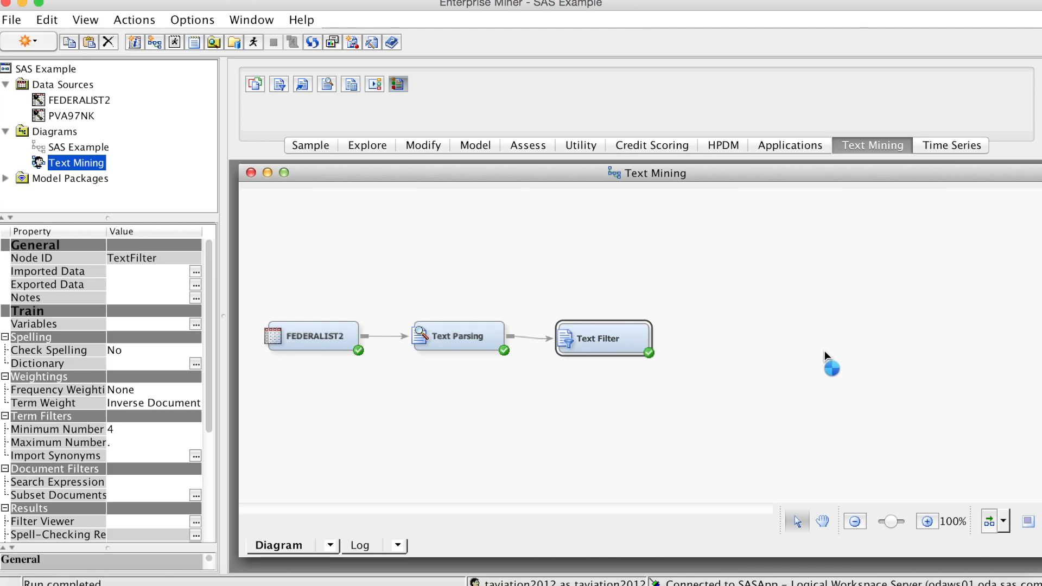
left_click_drag(729, 356, 728, 357)
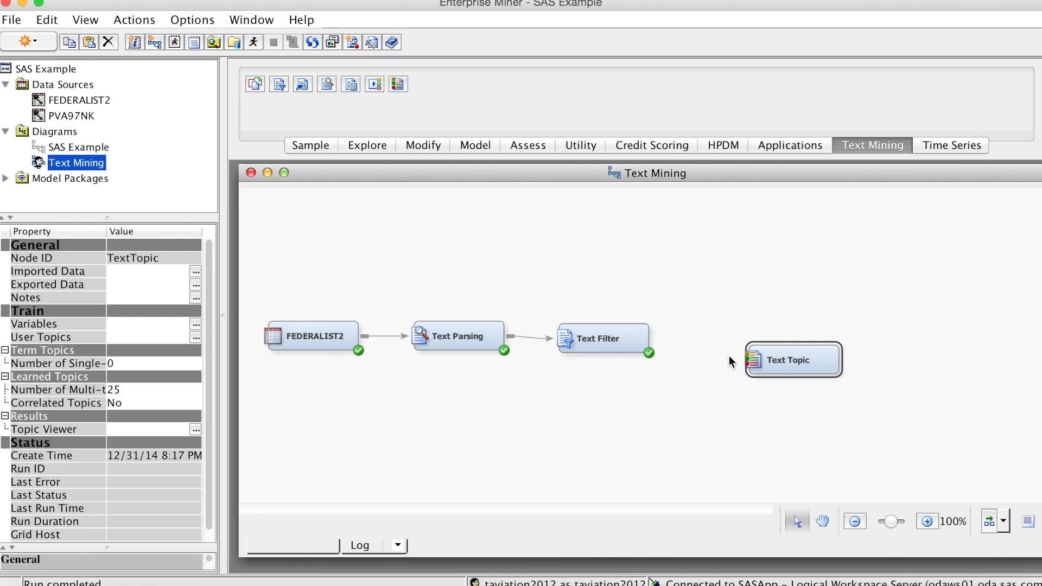
left_click_drag(657, 342, 752, 353)
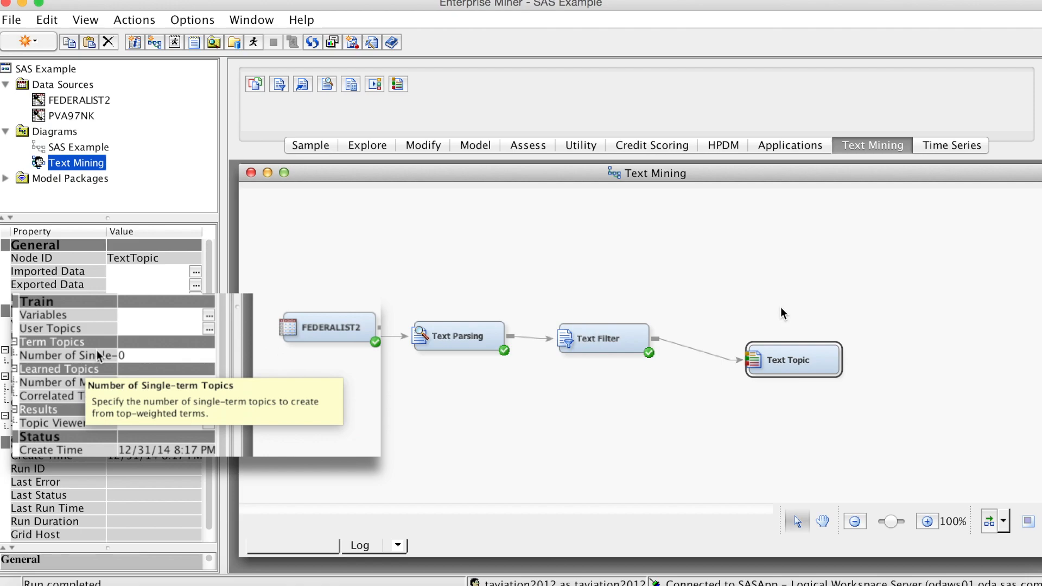
left_click_drag(784, 353, 762, 340)
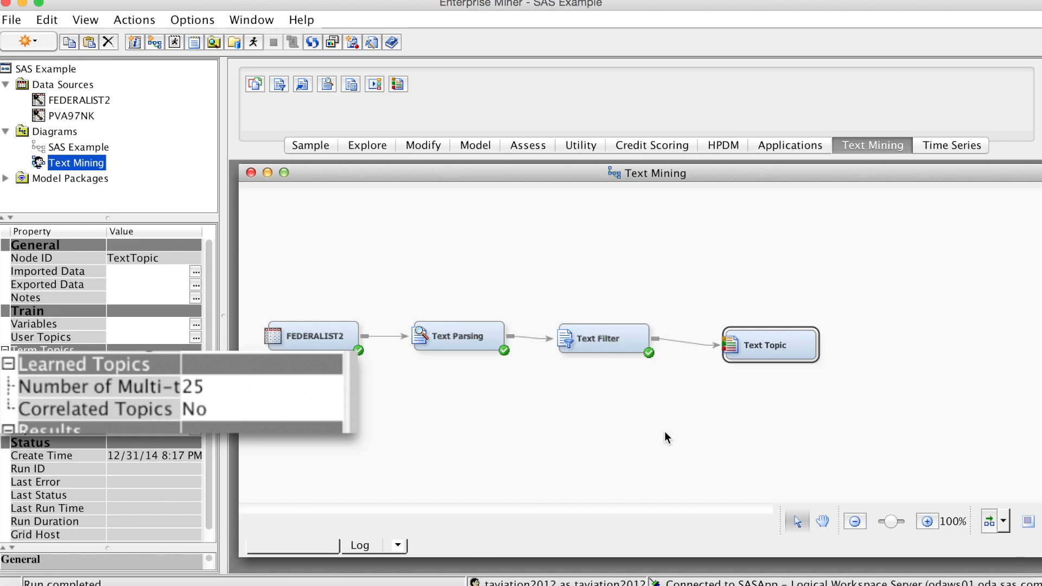
Run the Text Topic path with its default settings and open the node's results
right_click(748, 347)
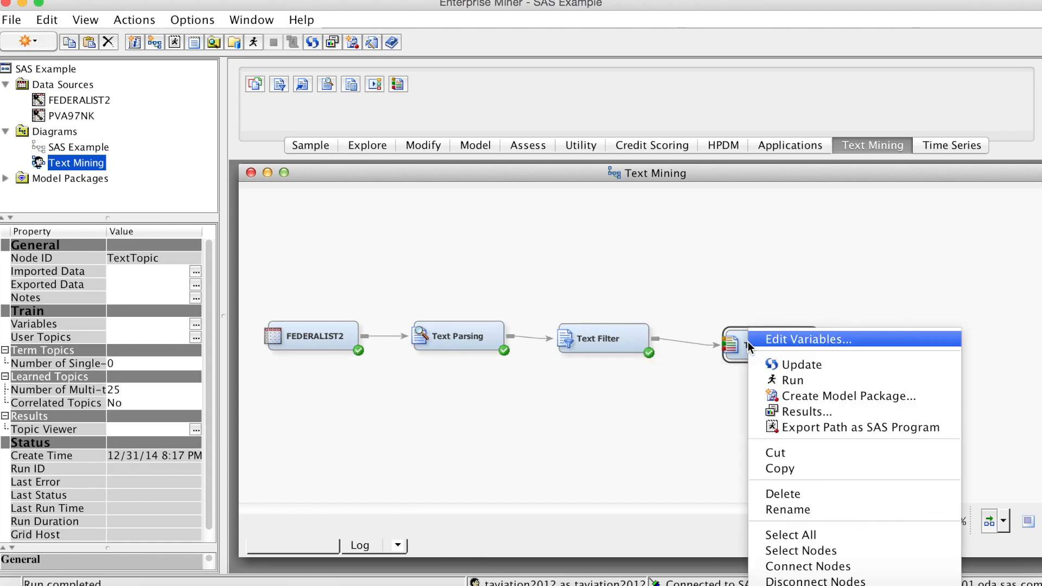
left_click(787, 381)
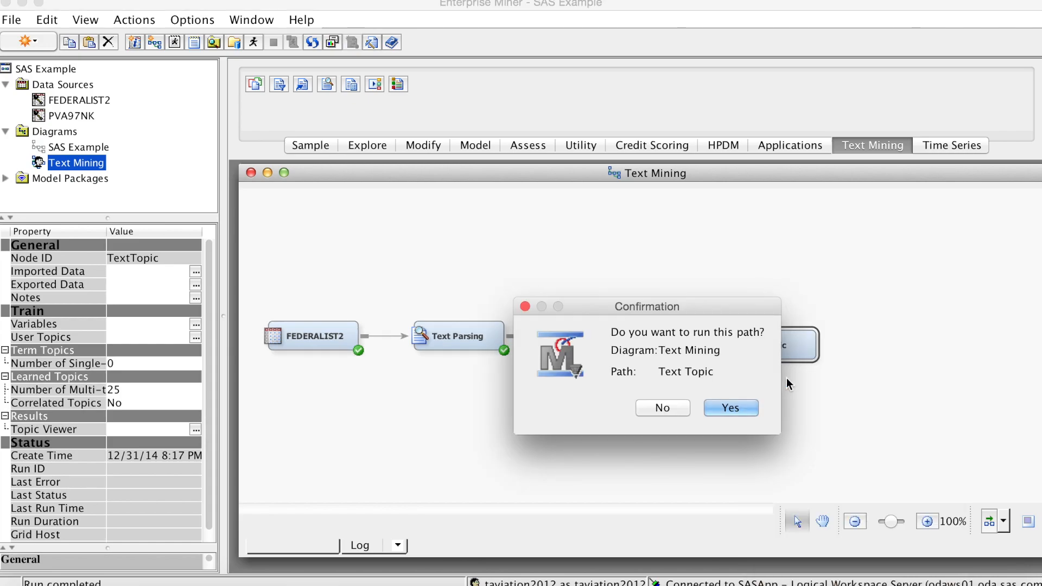
left_click(728, 409)
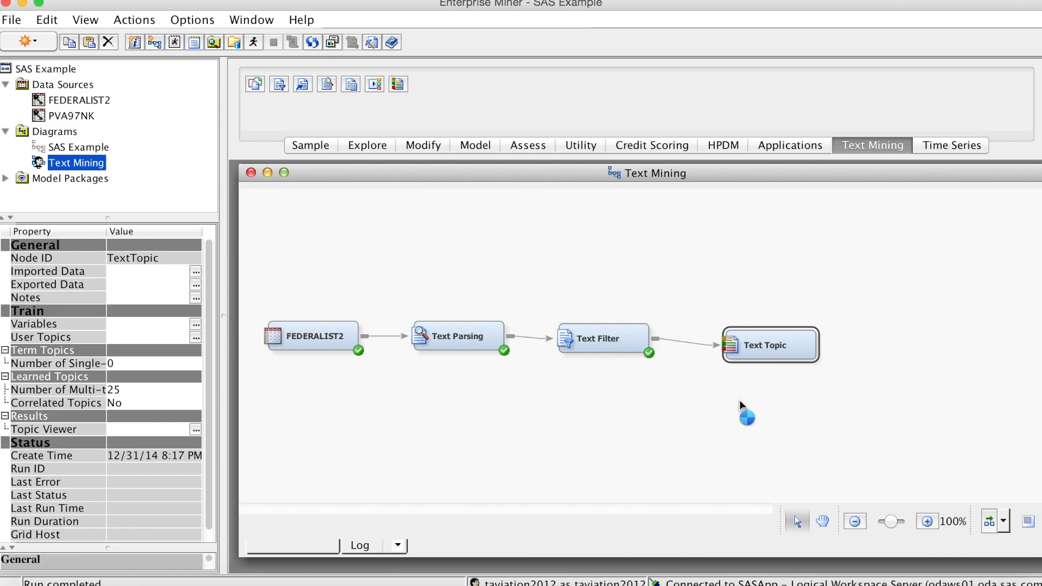
left_click(614, 409)
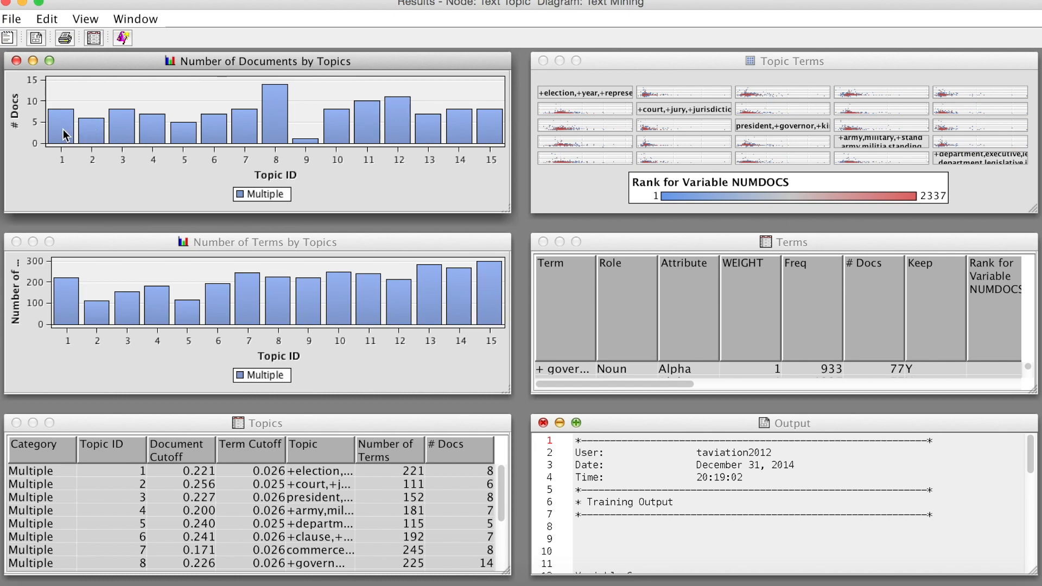
Inspect topics 1 and 2 in the charts of documents by topic and terms by topic
mouse_move(63, 130)
mouse_move(93, 137)
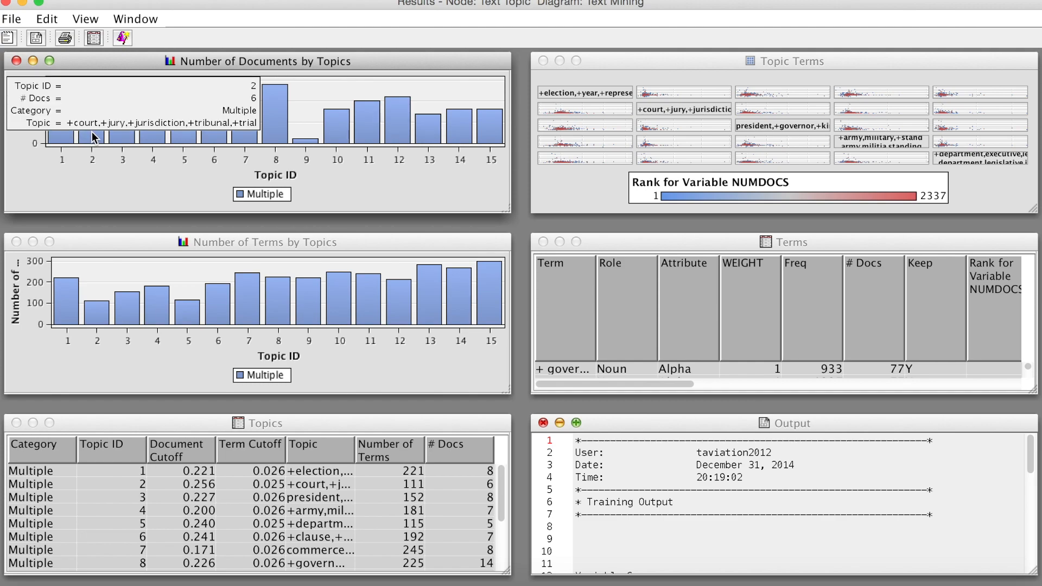
left_click(68, 302)
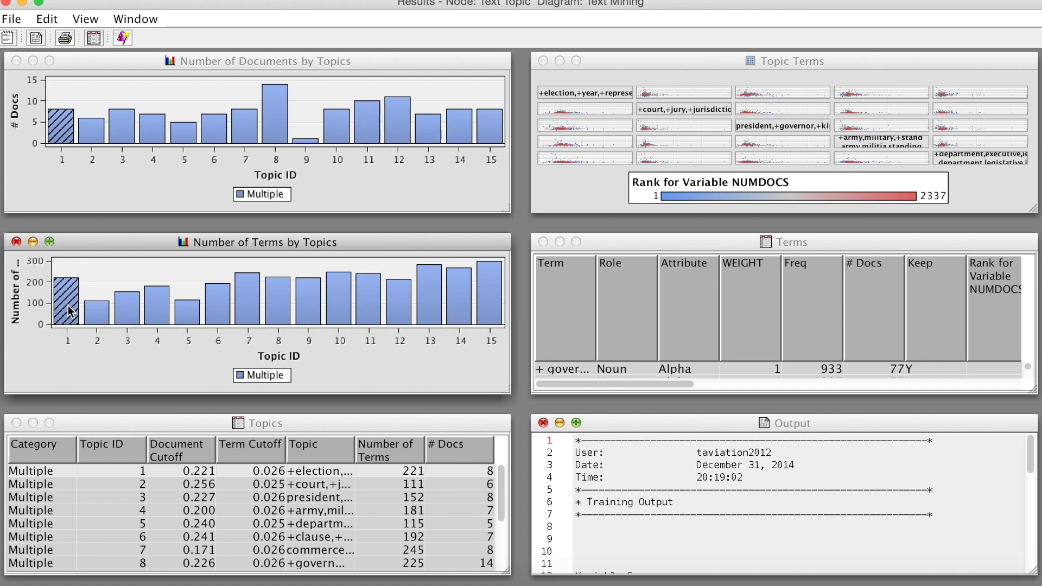
mouse_move(72, 301)
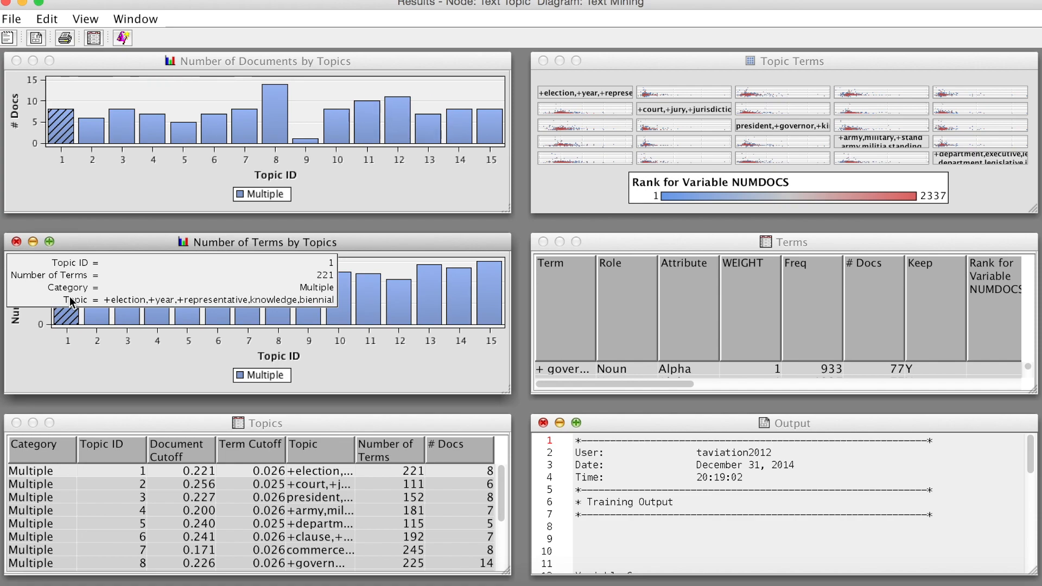
left_click(93, 314)
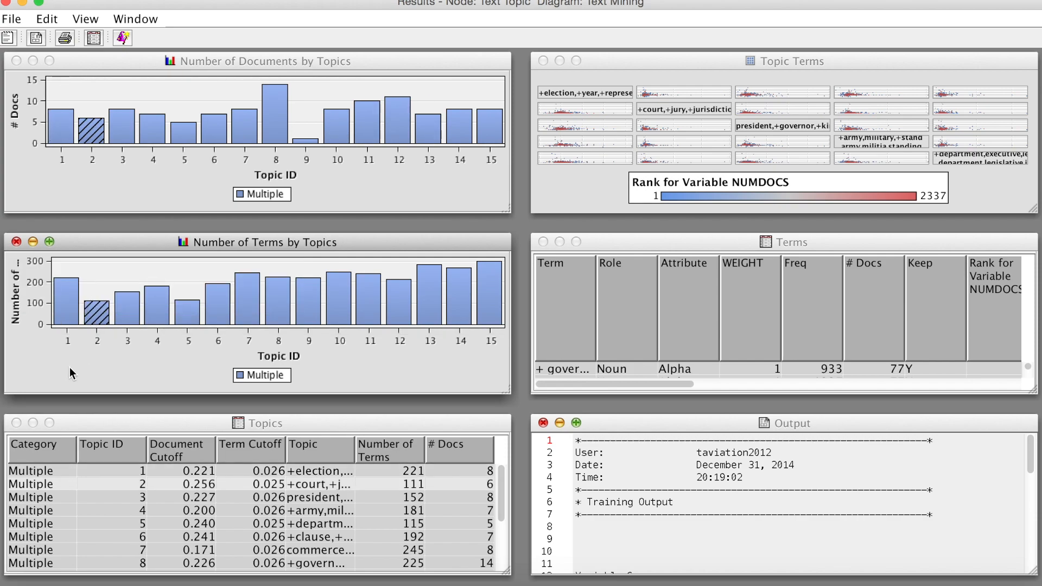
Enlarge the Topics table, widen its Topic column to read the topic terms, and tile the result windows again
left_click(51, 427)
left_click(50, 423)
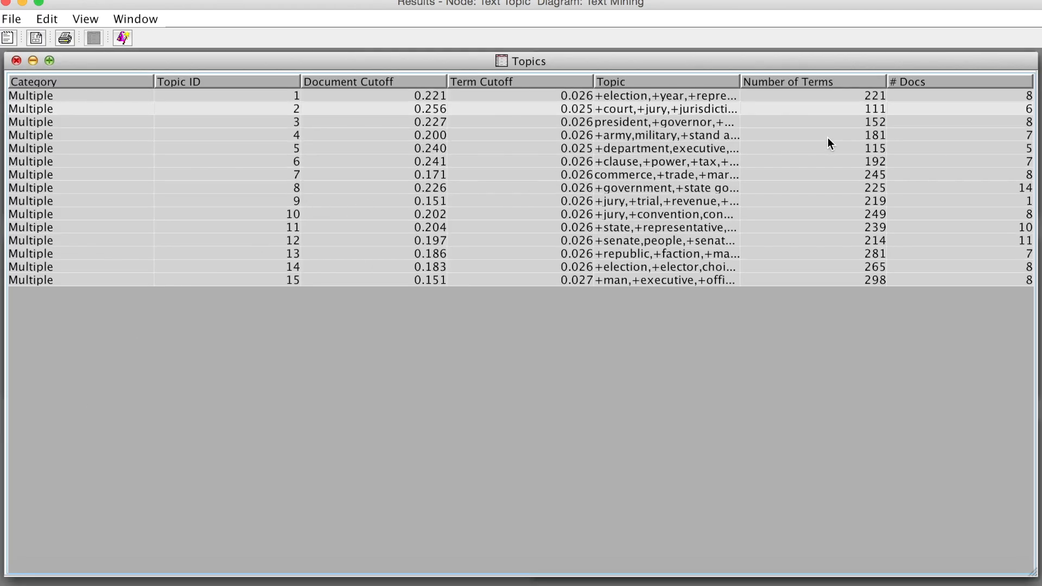
left_click_drag(740, 80, 851, 97)
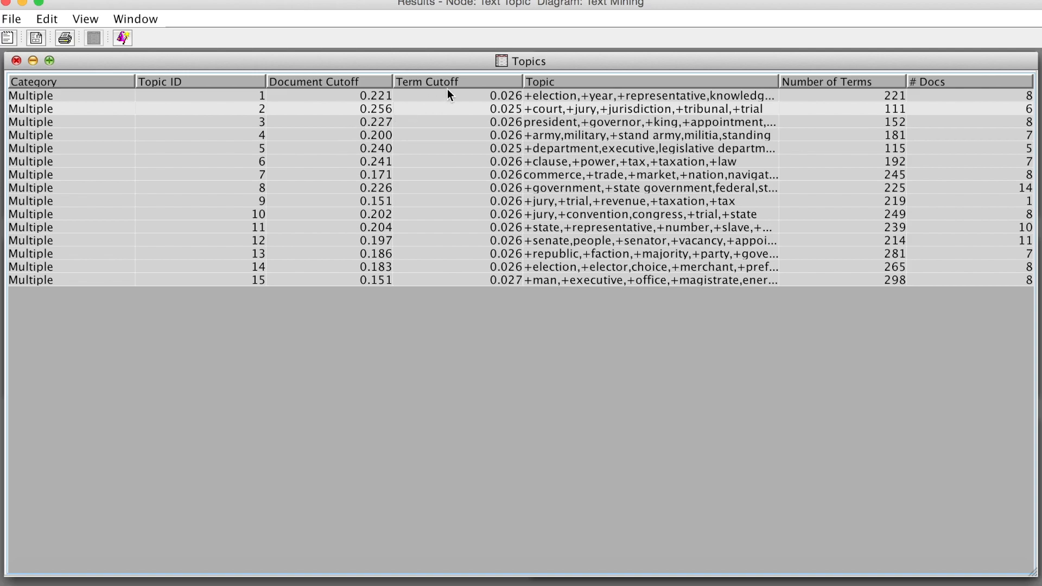
left_click_drag(522, 84, 513, 84)
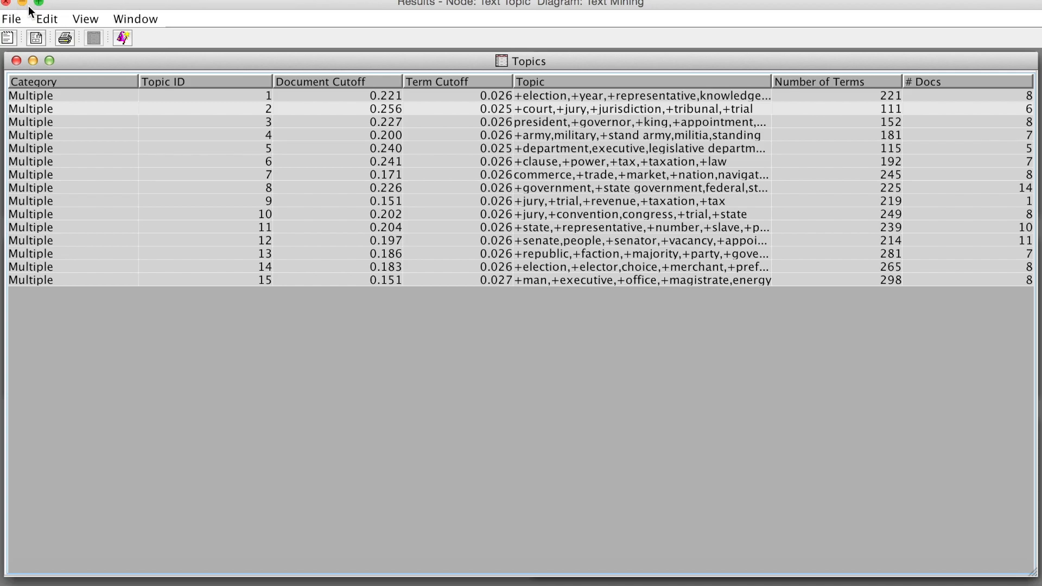
left_click(122, 19)
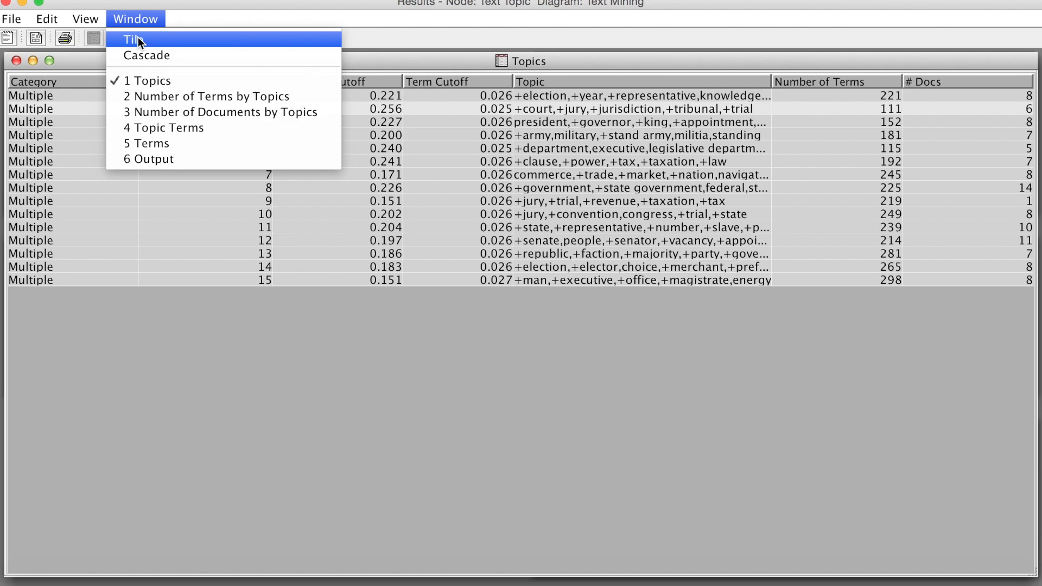
left_click(138, 38)
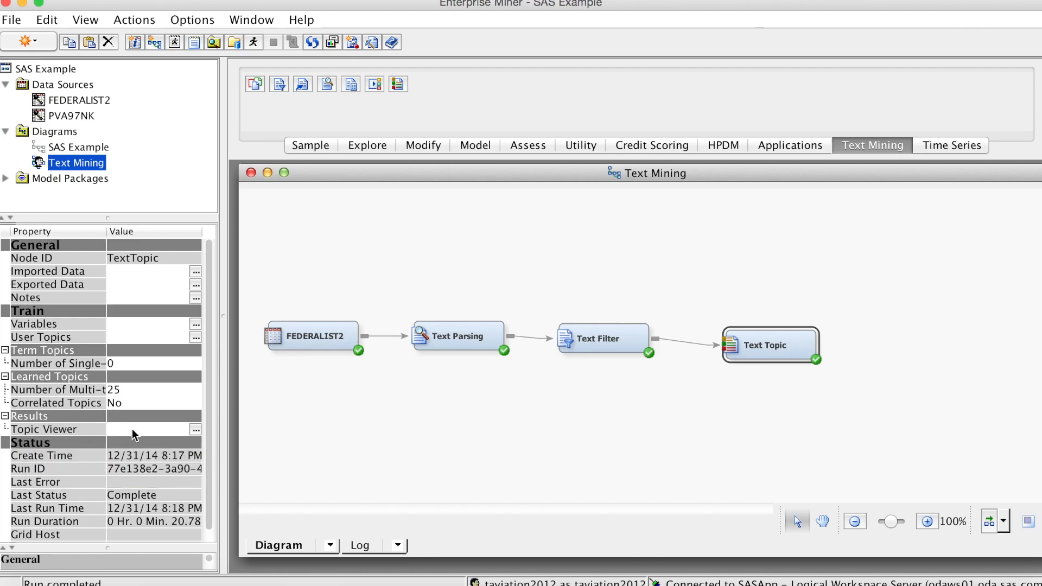
Examine the topics, term weights and document weights in the Text Topic node's interactive Topic Viewer, then close it
left_click(194, 429)
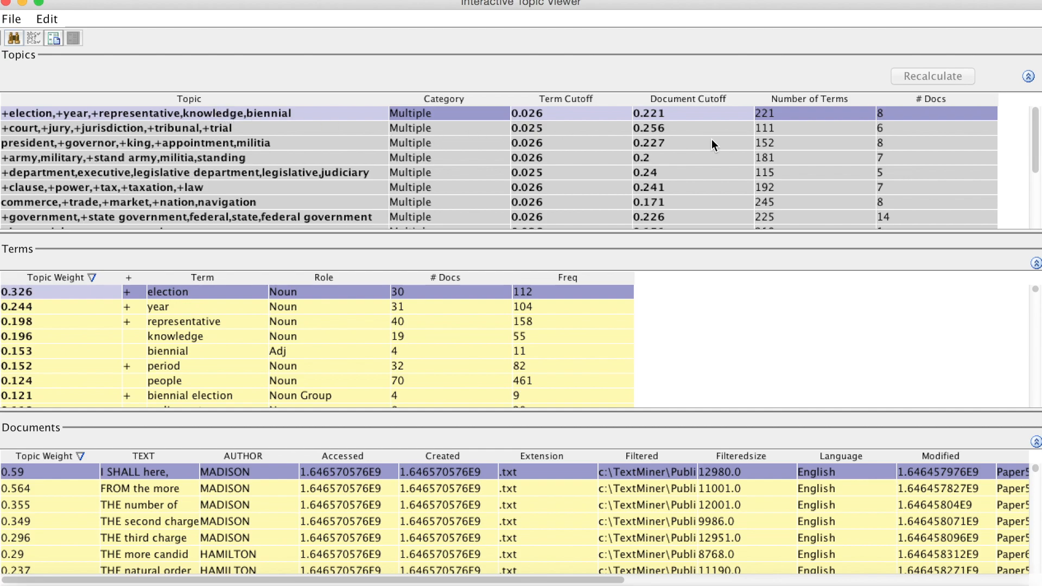
mouse_move(1036, 147)
left_mouse_down()
mouse_move(1037, 165)
mouse_move(1036, 145)
left_mouse_up()
scroll(50, 480, "down", 7)
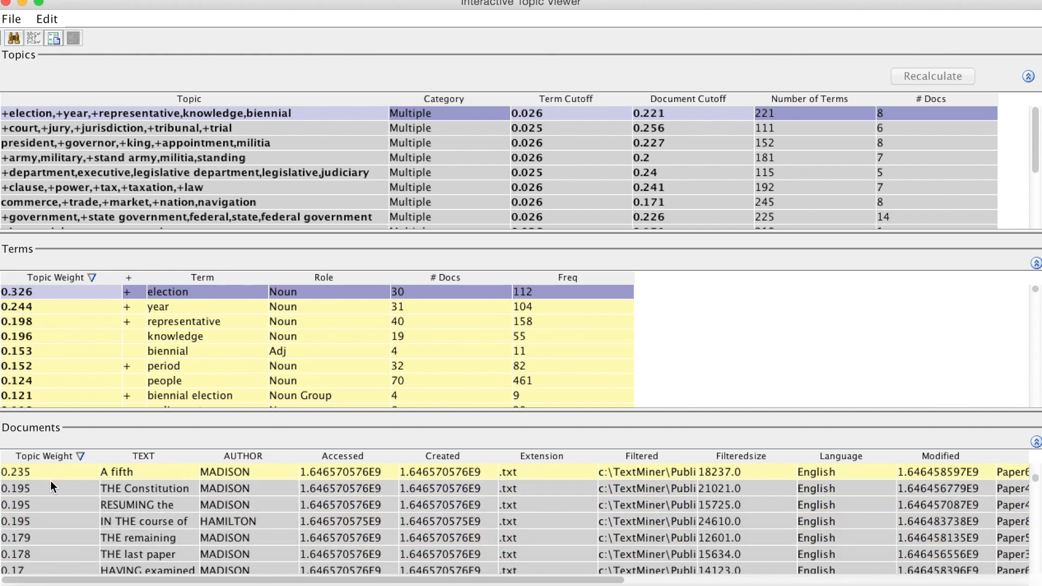
scroll(51, 480, "up", 7)
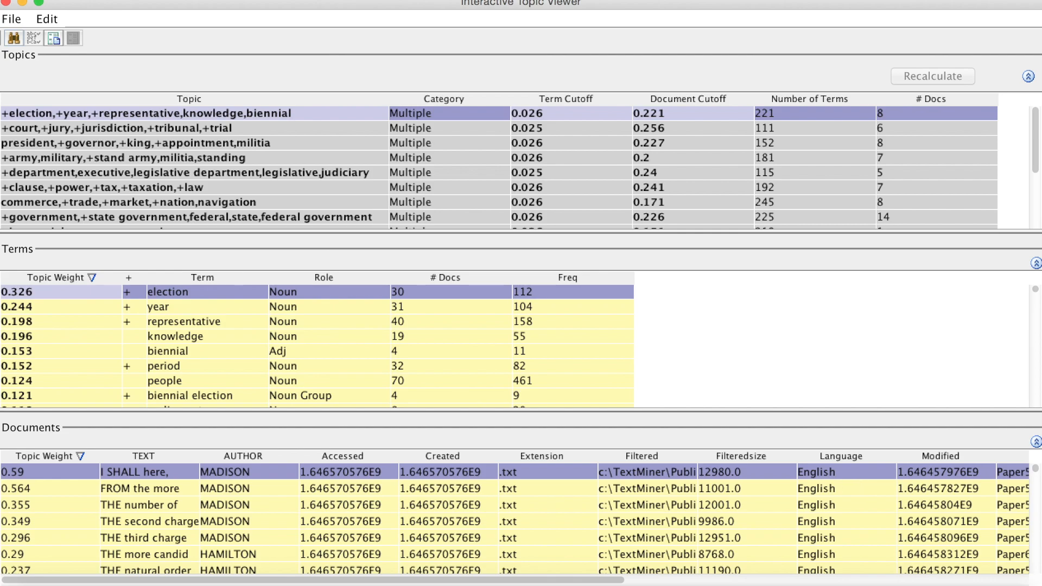
left_click(6, 2)
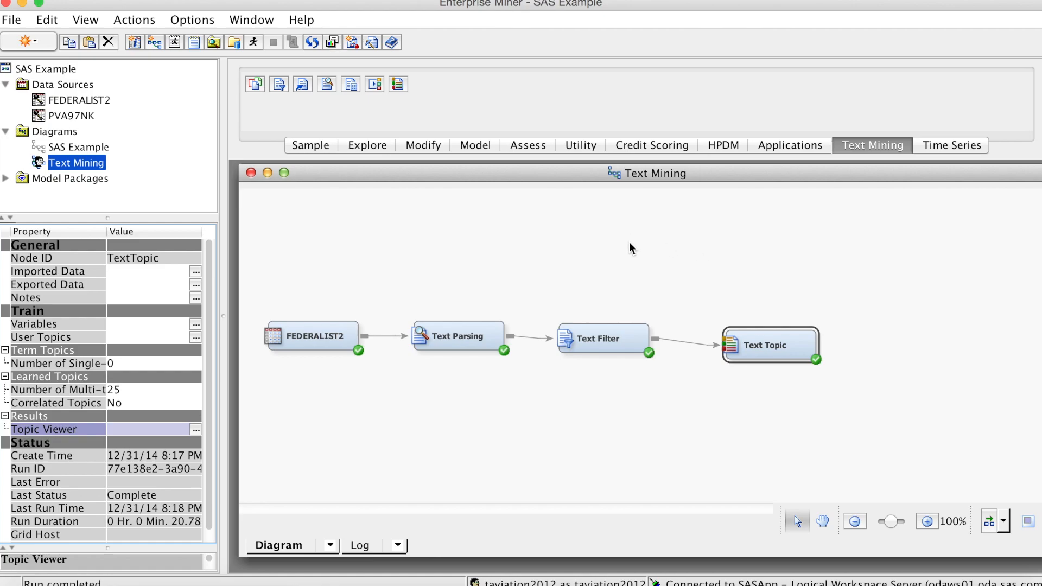
Add a Regression node to the diagram and connect the Text Topic node to it
left_click(476, 148)
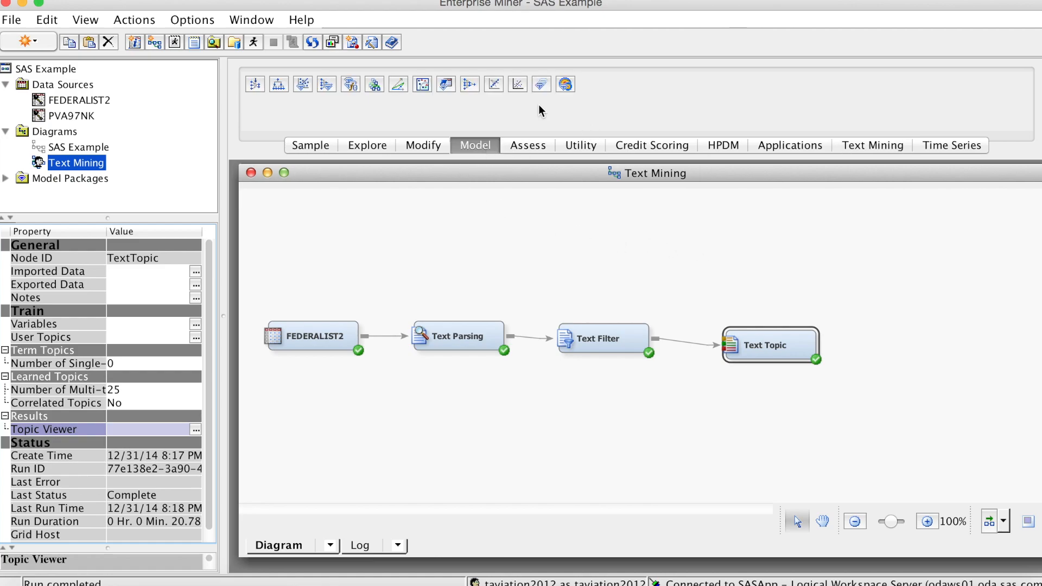
left_click_drag(517, 86, 879, 345)
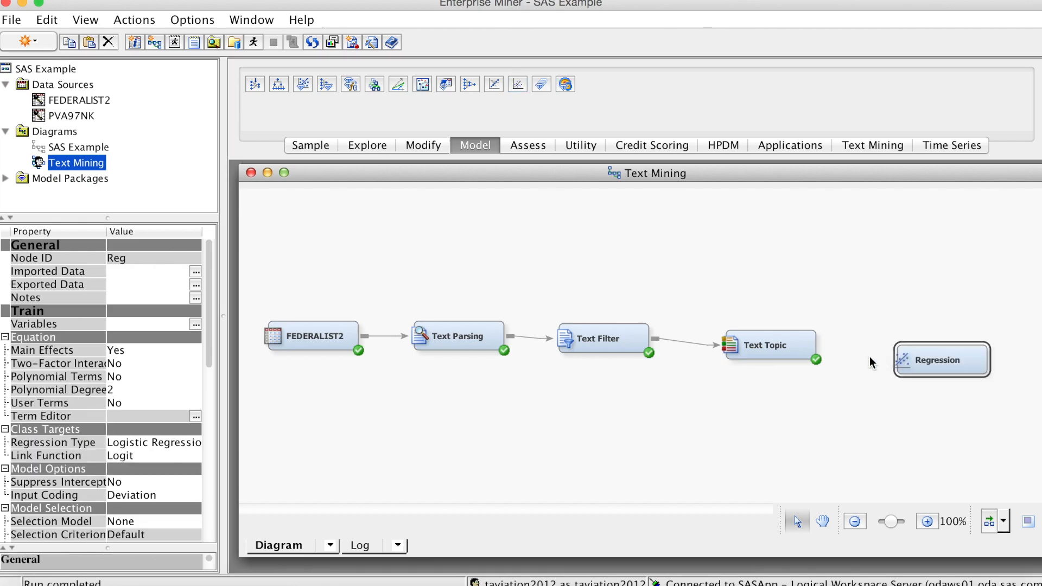
left_click_drag(822, 341, 895, 350)
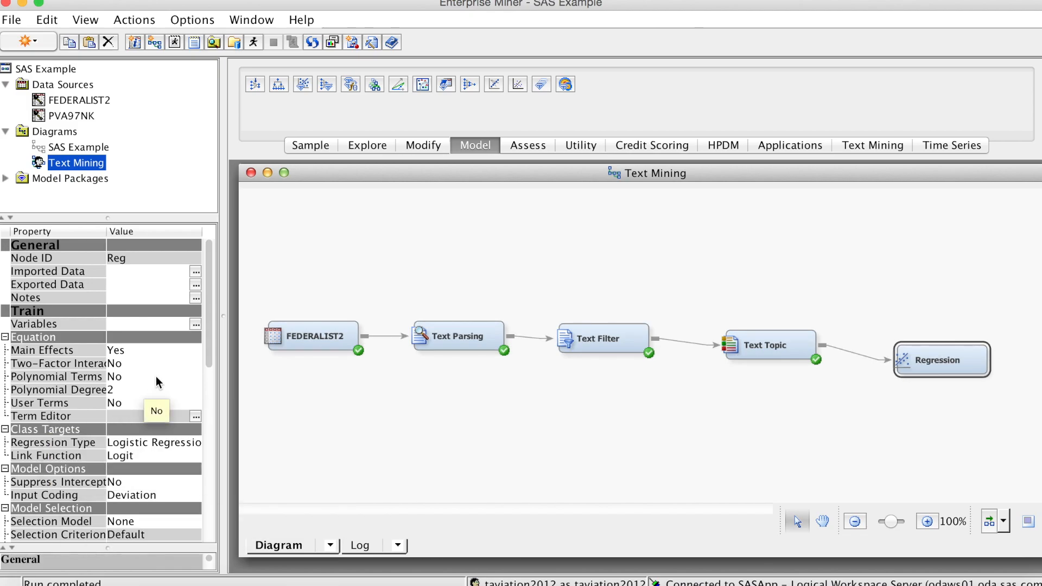
Set the Regression node's Selection Model to Stepwise and its Selection Criterion to Validation Error
left_click_drag(210, 355, 213, 392)
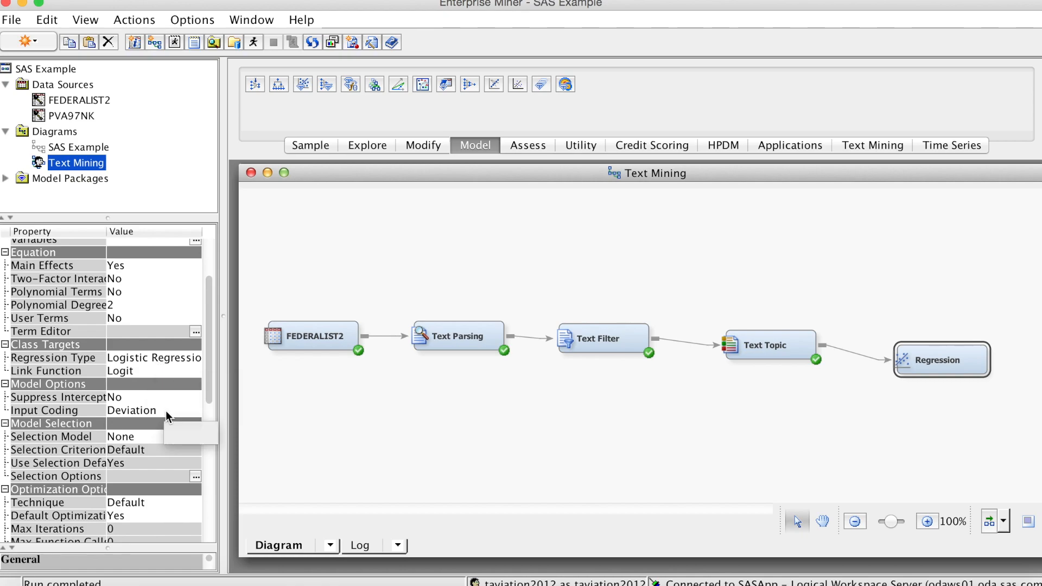
left_click(168, 438)
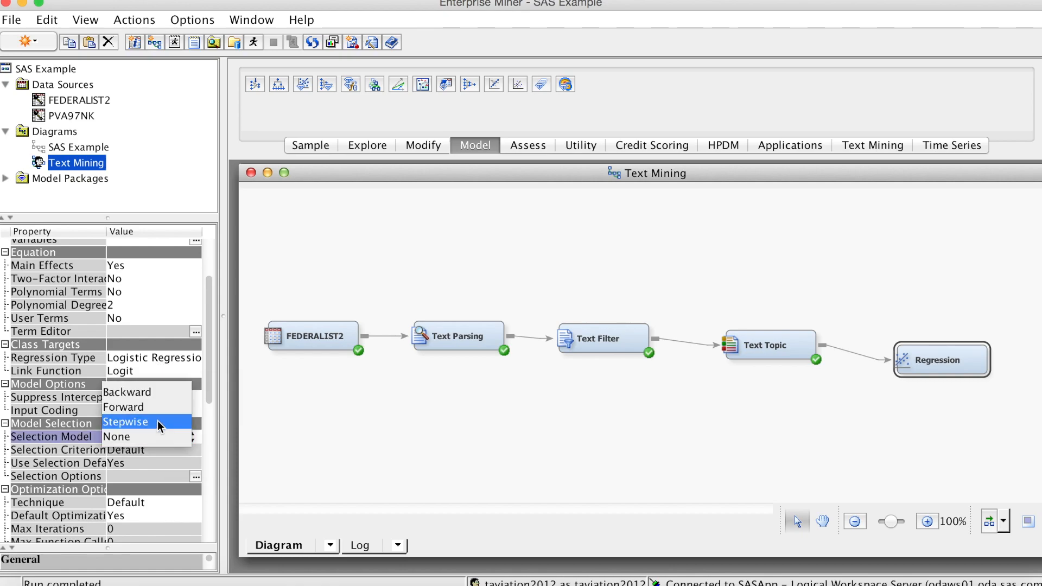
left_click(159, 422)
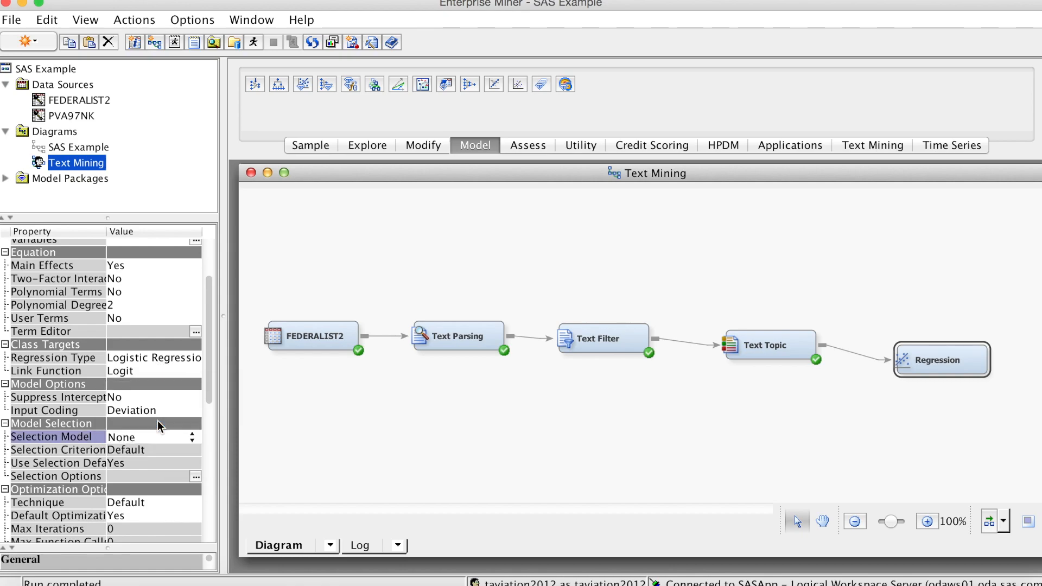
left_click(173, 453)
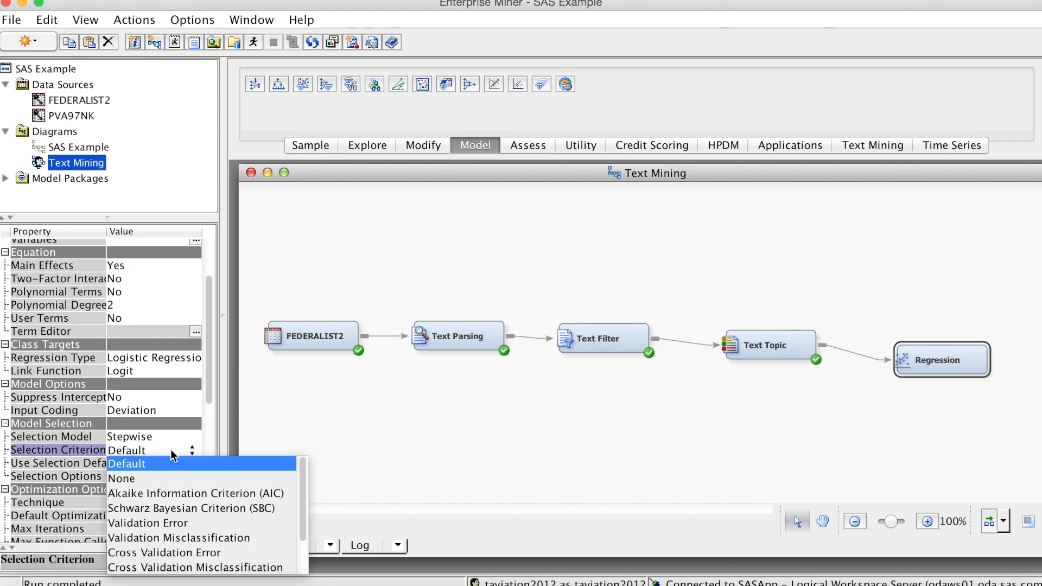
left_click(185, 524)
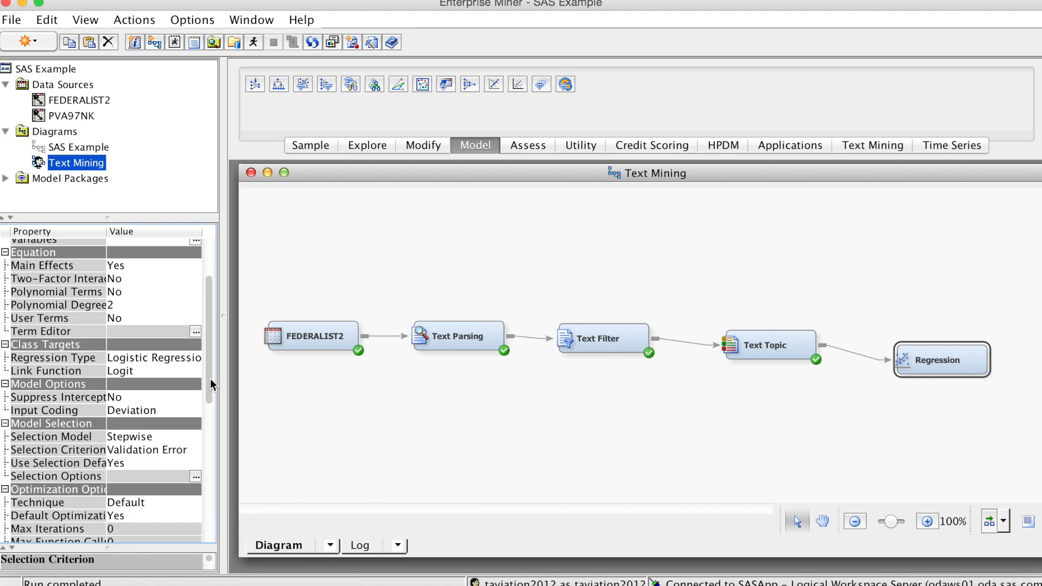
left_click_drag(211, 378, 237, 487)
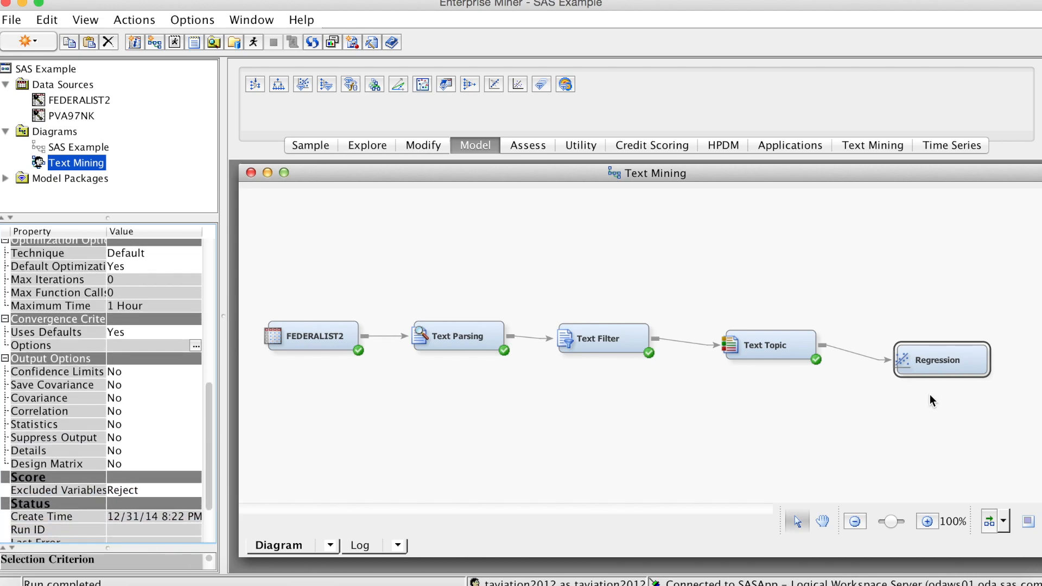
Run the Regression path and open the node's results
right_click(932, 366)
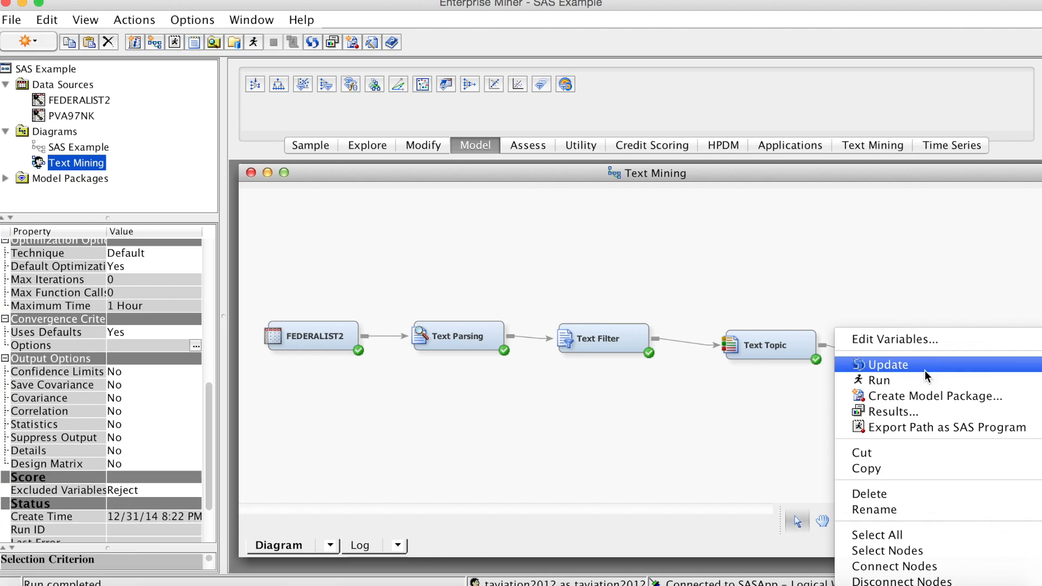
left_click(921, 387)
left_click(700, 405)
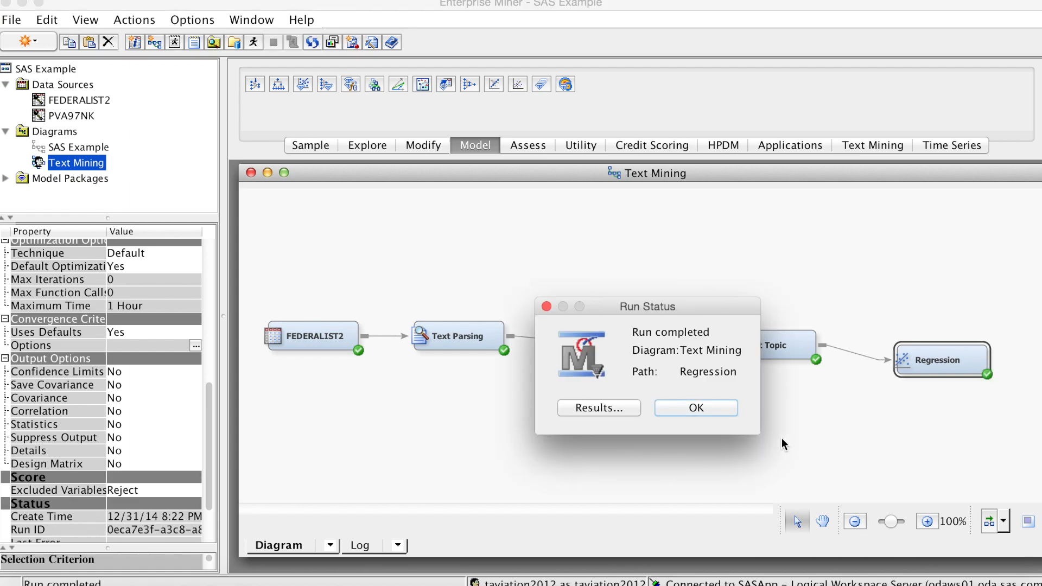
left_click(581, 413)
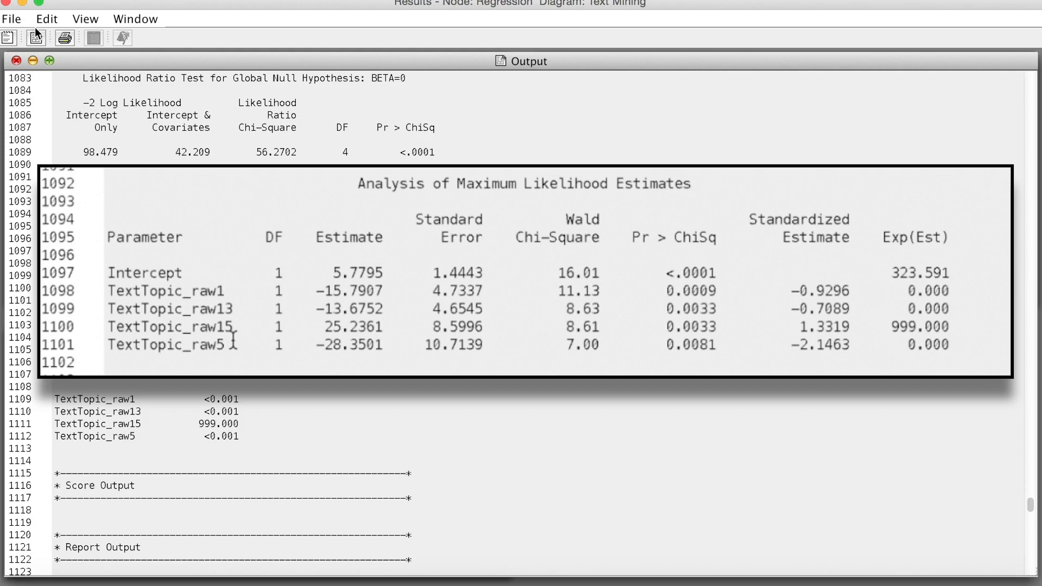
Tile the Regression result windows to view the output, effects plot, score rankings and fit statistics together
left_click(85, 18)
mouse_move(134, 19)
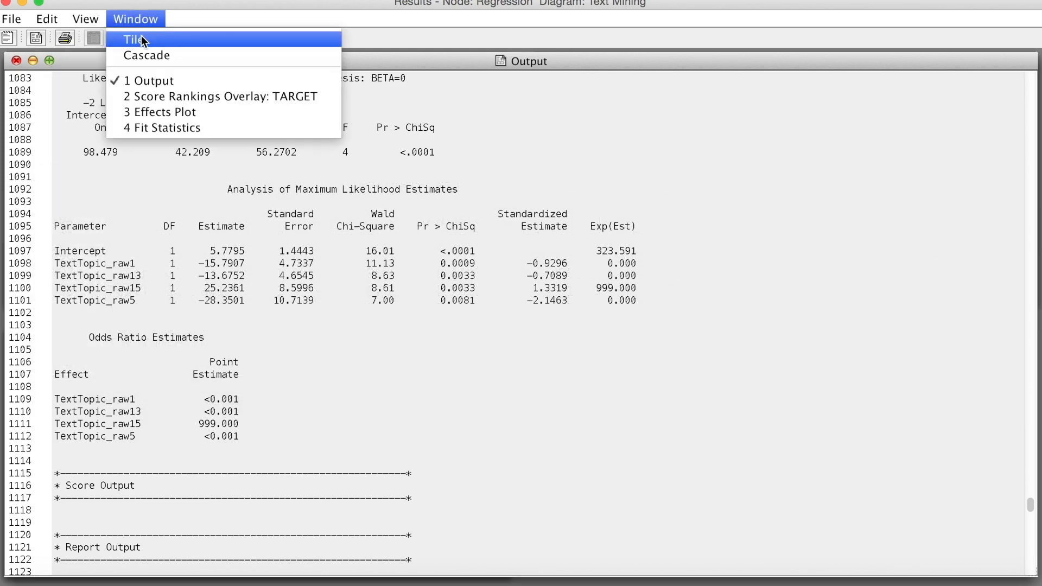
left_click(134, 39)
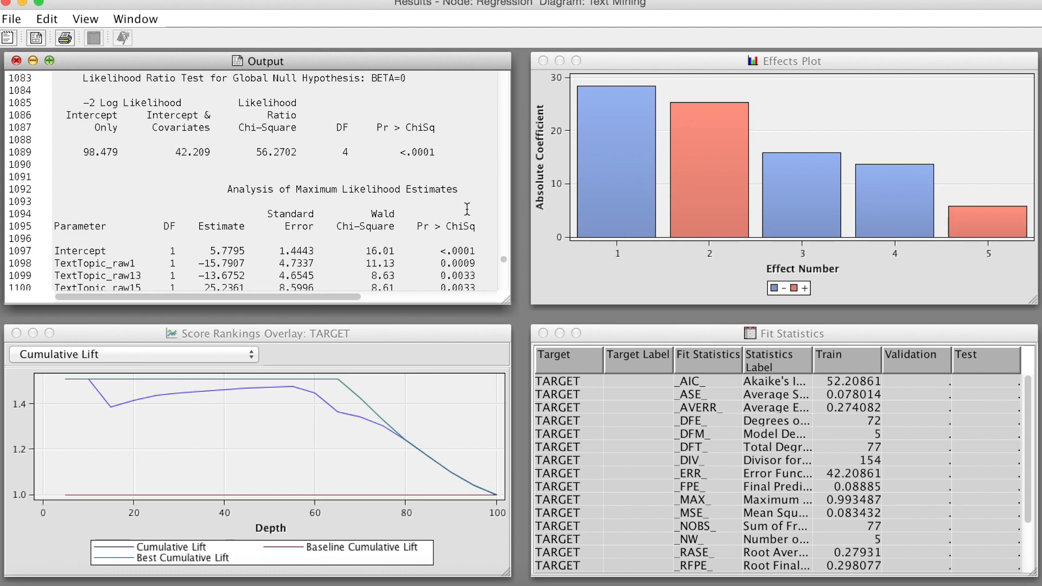